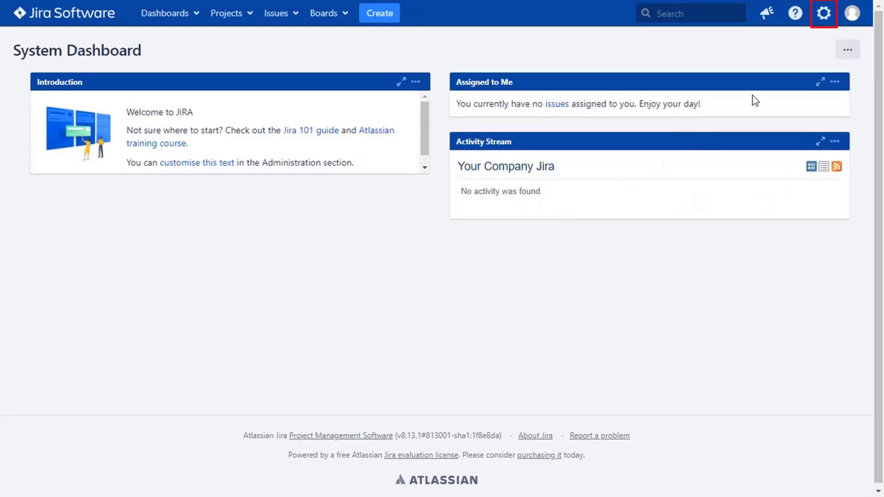
Open the Jira administration menu from the settings gear on the System Dashboard
{"action": "left_click", "coordinate": [824, 14]}
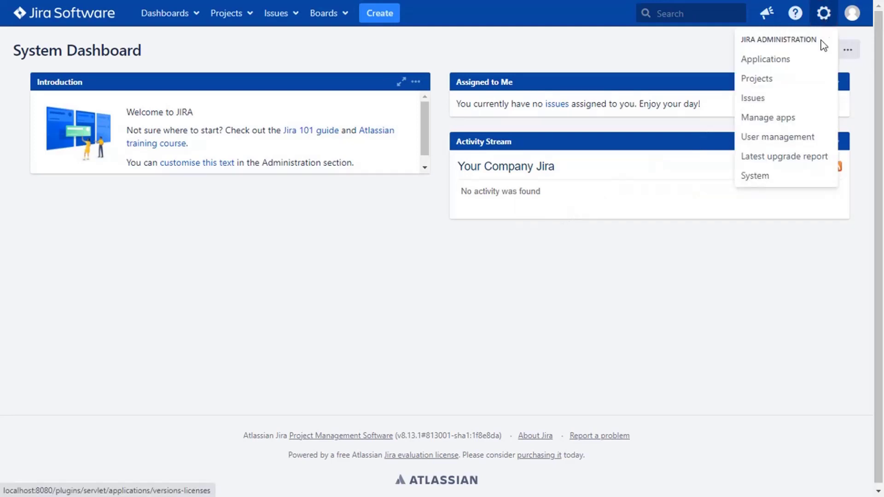
Search the Marketplace for 'secure share Jira' and install mO Secure Share Issue, accepting the vendor's terms
{"action": "left_click", "coordinate": [811, 121]}
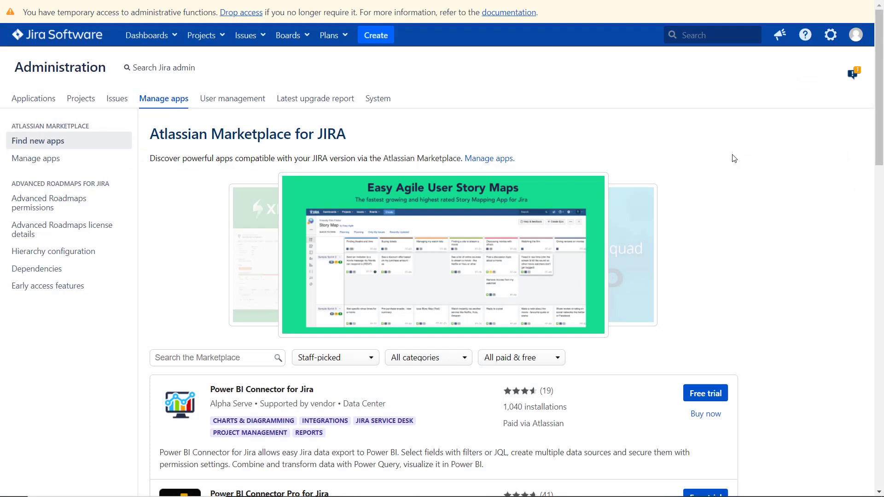
{"action": "left_click", "coordinate": [187, 358]}
{"action": "type", "text": "secu"}
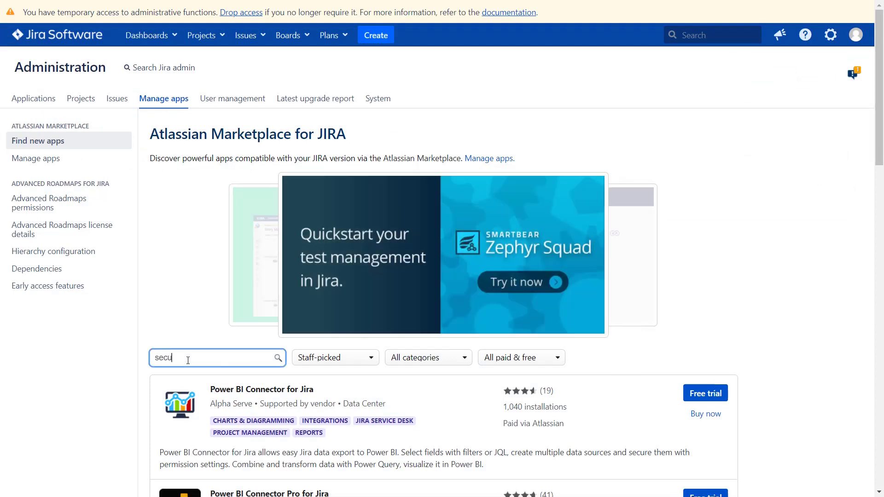
{"action": "type", "text": "re share Jira"}
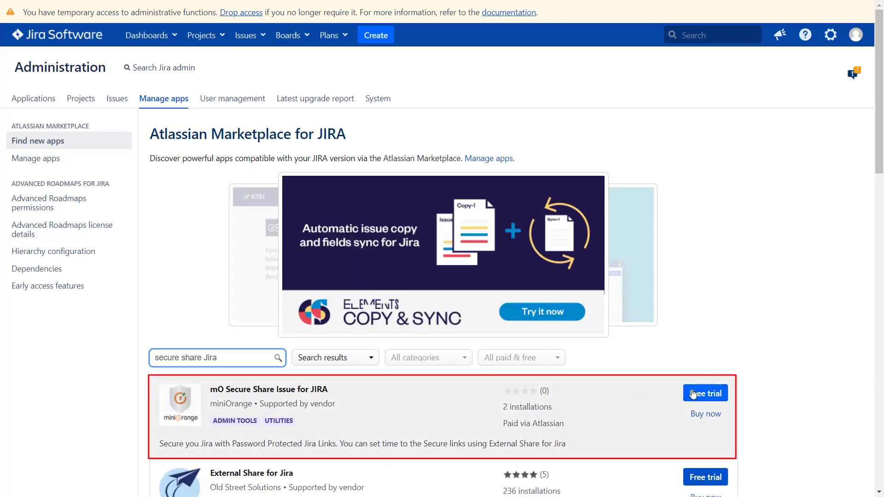
{"action": "left_click", "coordinate": [693, 394]}
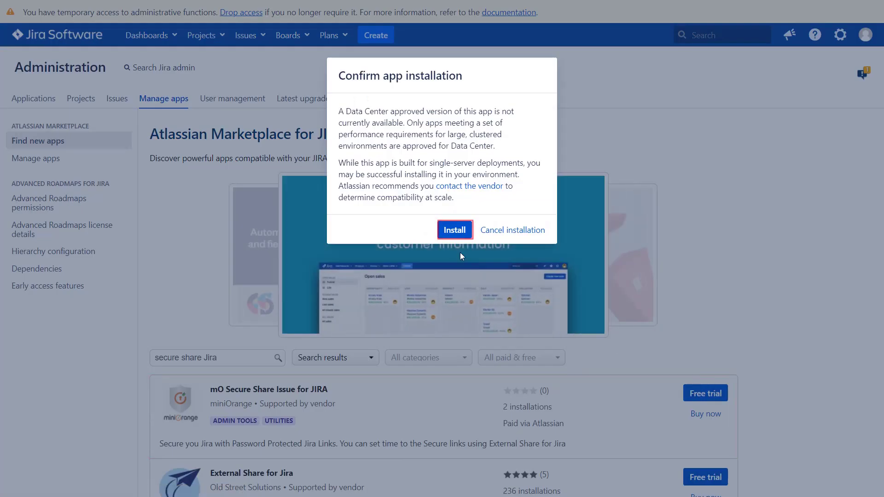
{"action": "left_click", "coordinate": [453, 231]}
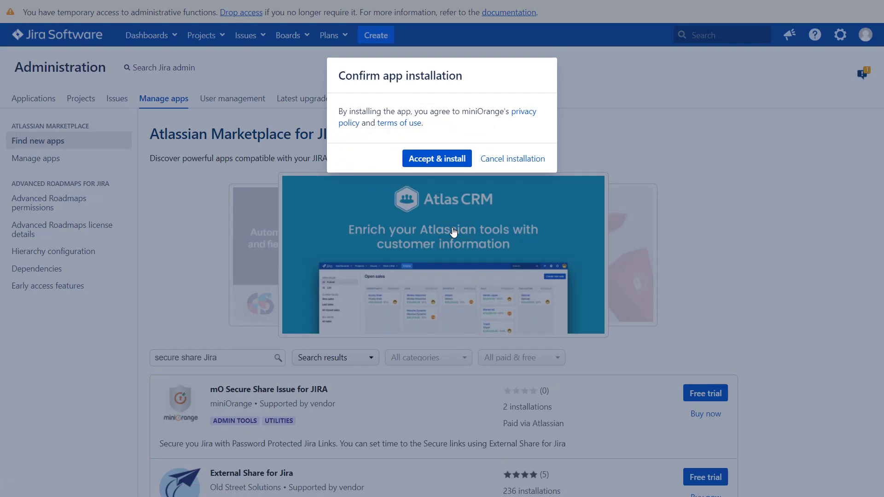
{"action": "left_click", "coordinate": [429, 161]}
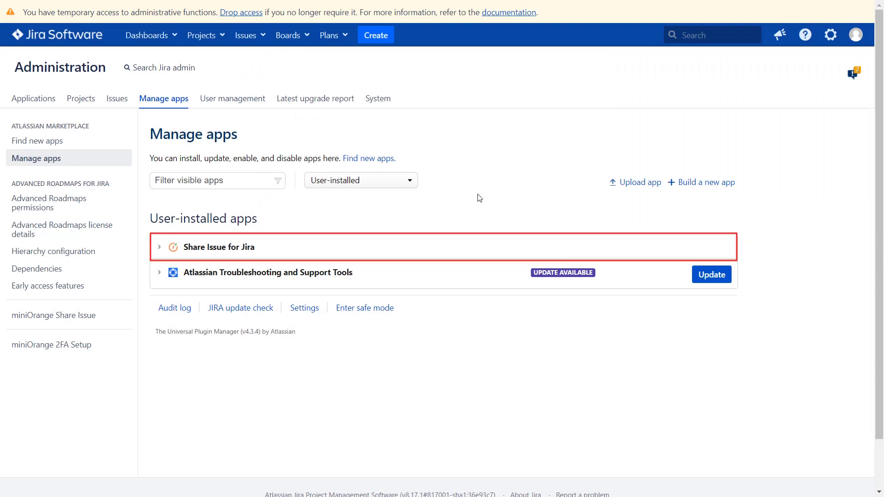
Open recent issue MIN-24 'secure share' and show its Share Issue activity tab
{"action": "left_click", "coordinate": [252, 41]}
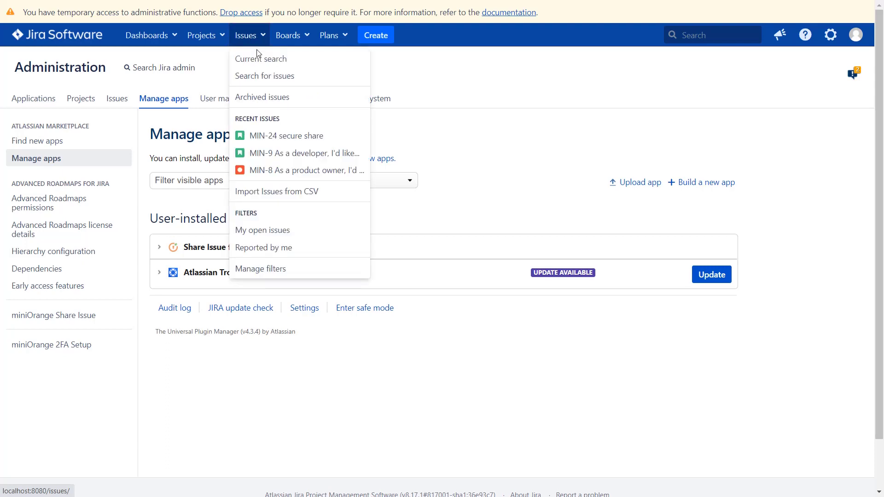
{"action": "left_click", "coordinate": [283, 136]}
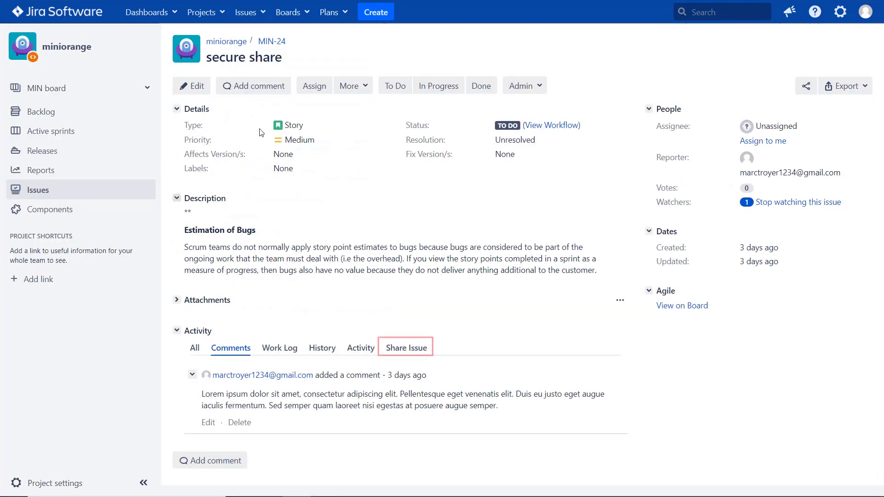
{"action": "left_click", "coordinate": [401, 349]}
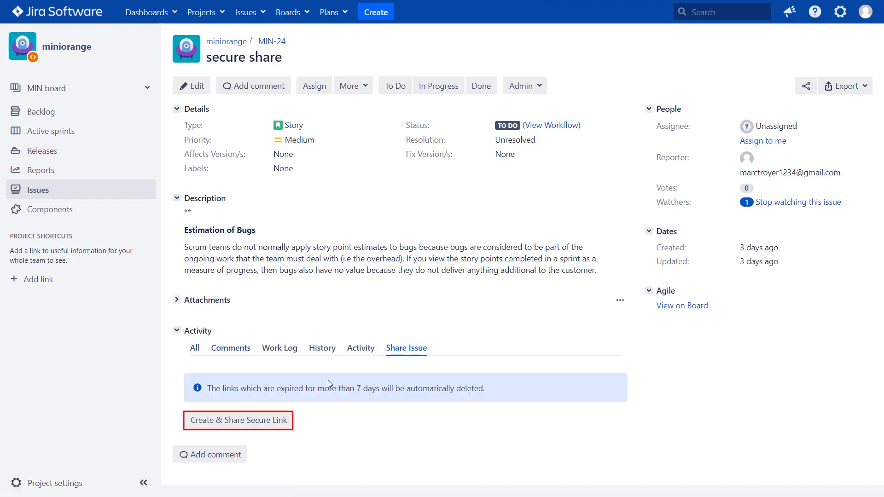
Create a share link named 'secure' with description 'Demo link description', allowing comments and attachments
{"action": "left_click", "coordinate": [263, 422]}
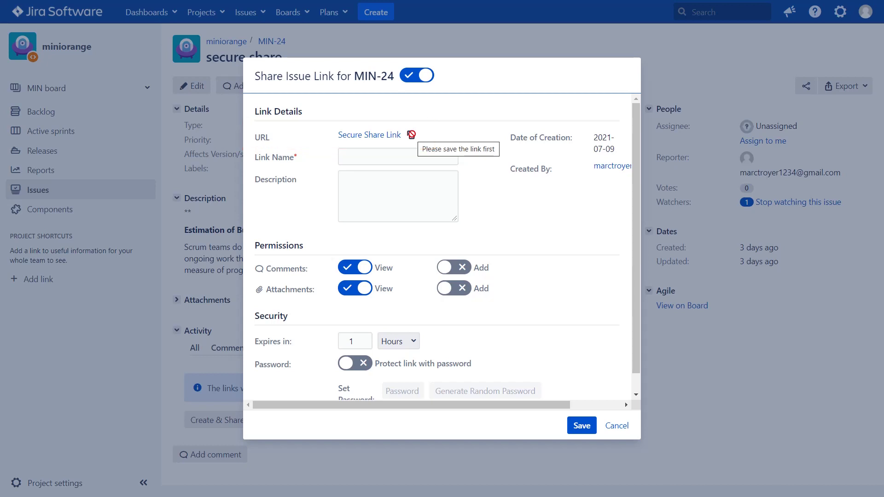
{"action": "left_click", "coordinate": [359, 156]}
{"action": "type", "text": "secure"}
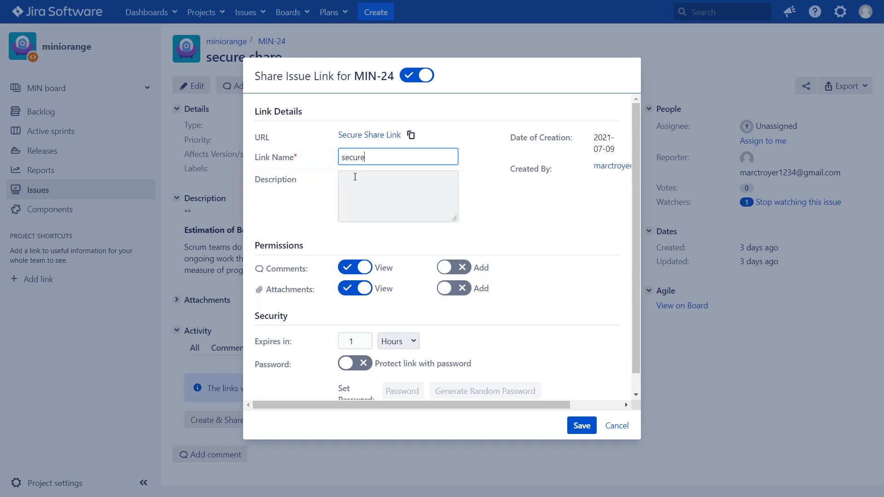
{"action": "left_click", "coordinate": [354, 179]}
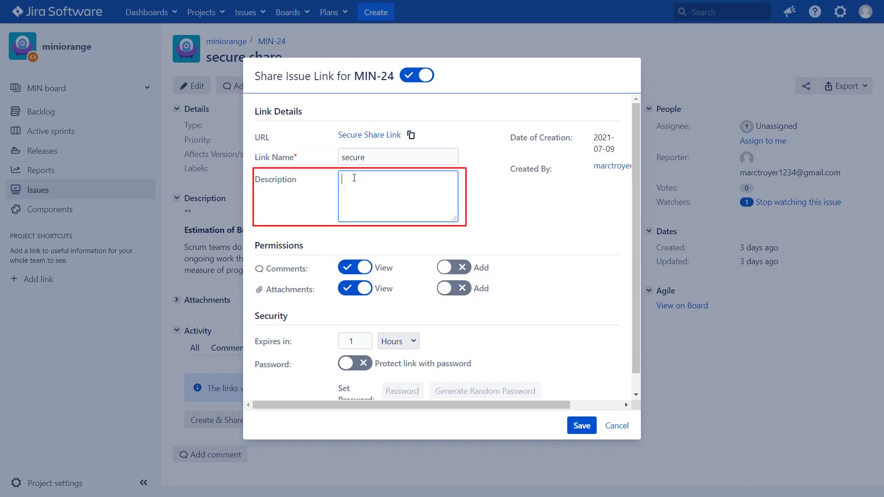
{"action": "type", "text": "Demo link description"}
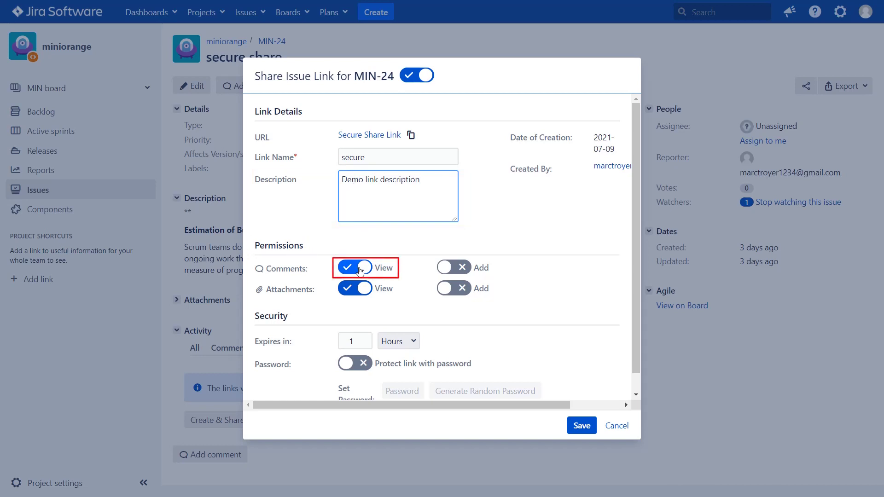
{"action": "left_click", "coordinate": [460, 269]}
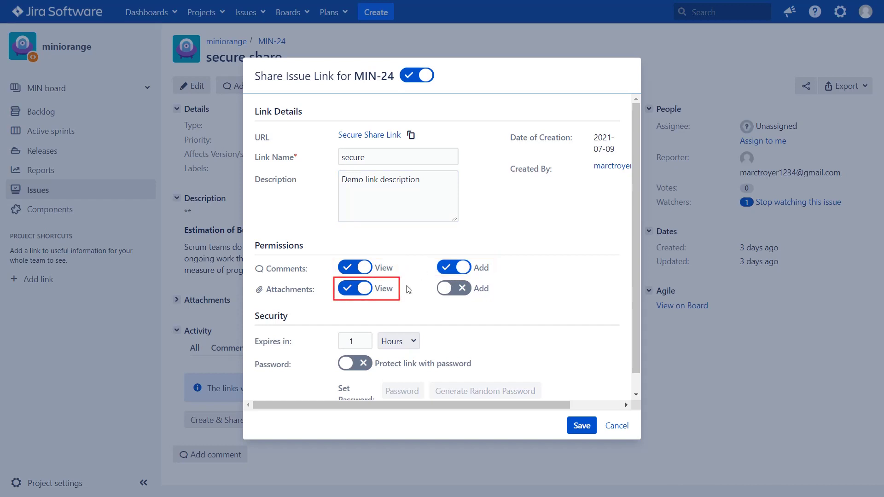
{"action": "left_click", "coordinate": [460, 289]}
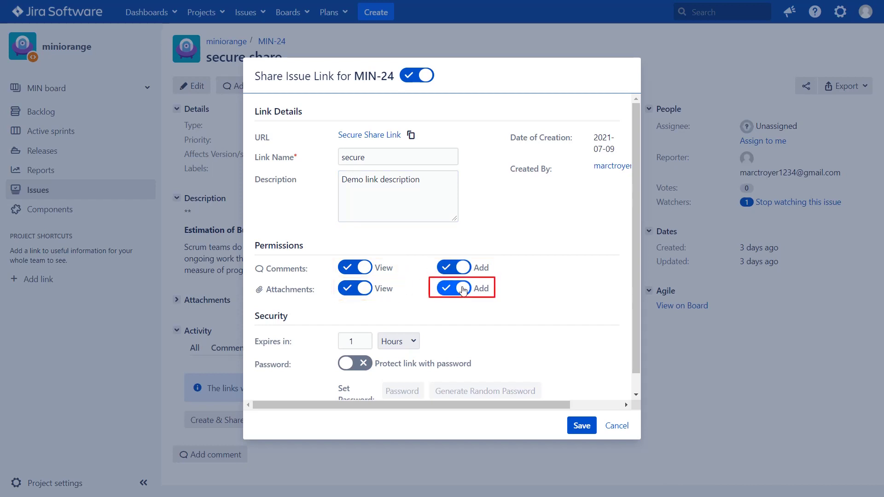
Keep the expiry unit at Hours, add a randomly generated password, and save the link
{"action": "left_click", "coordinate": [413, 340]}
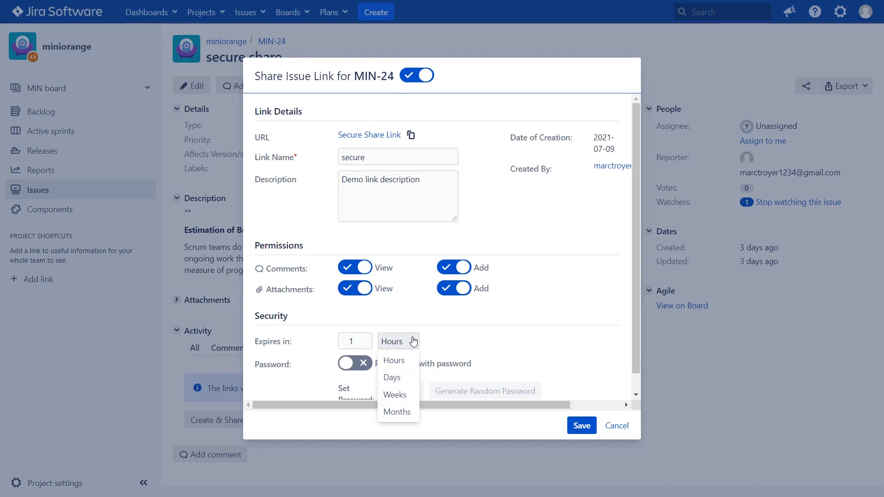
{"action": "left_click", "coordinate": [401, 359]}
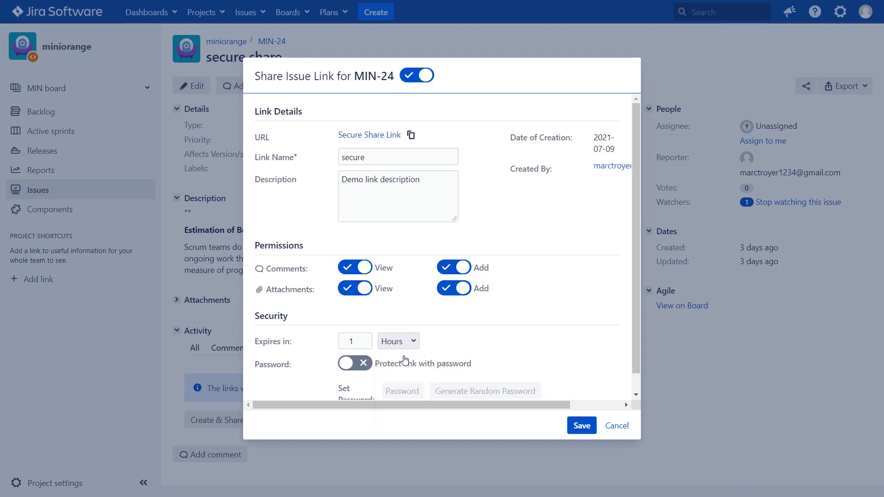
{"action": "left_click", "coordinate": [365, 365]}
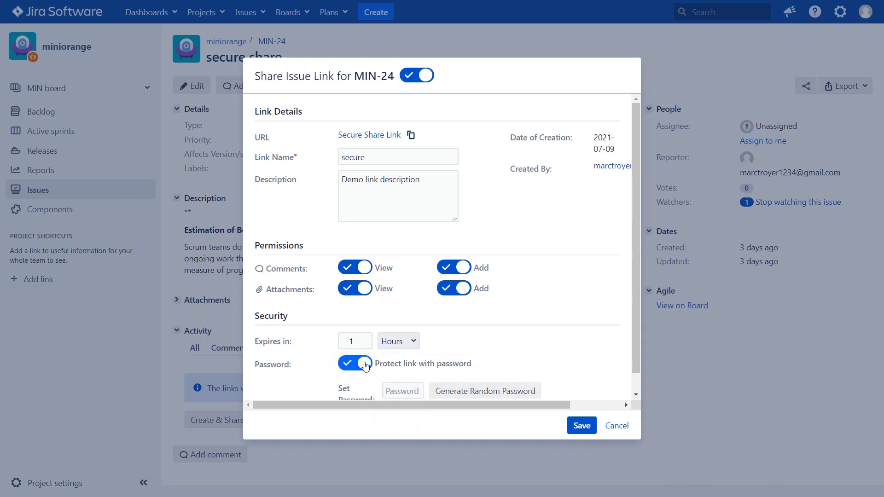
{"action": "scroll", "coordinate": [365, 366], "scroll_direction": "down", "scroll_amount": 1}
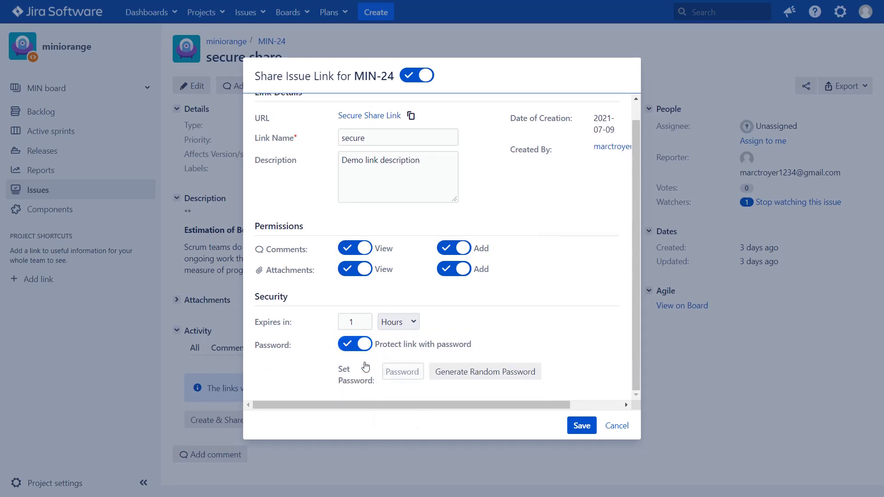
{"action": "left_click", "coordinate": [458, 377]}
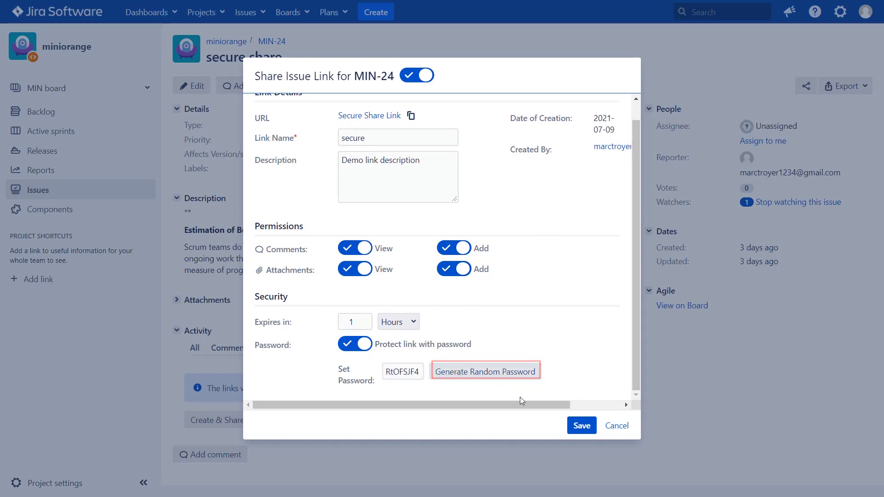
{"action": "left_click", "coordinate": [581, 426]}
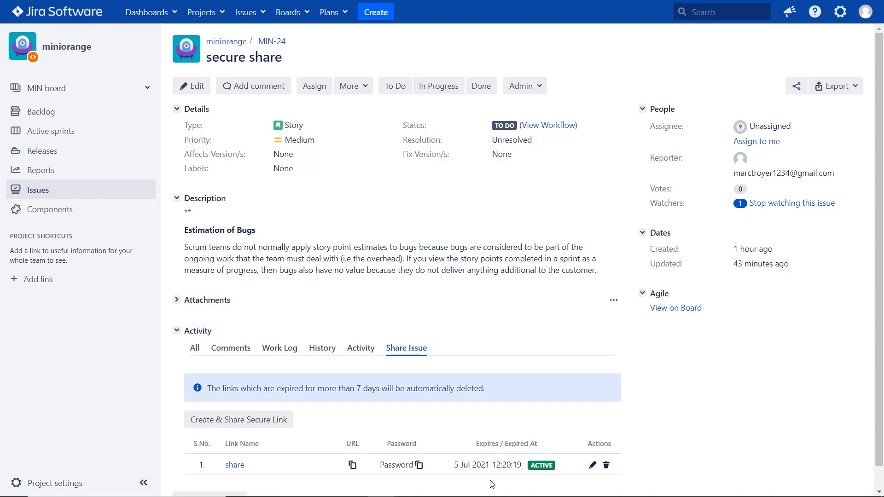
Copy the URL of the 'share' link listed under MIN-24's Share Issue section
{"action": "left_click", "coordinate": [351, 465]}
Load the copied share link in a private browser window
{"action": "key", "text": "alt+Tab"}
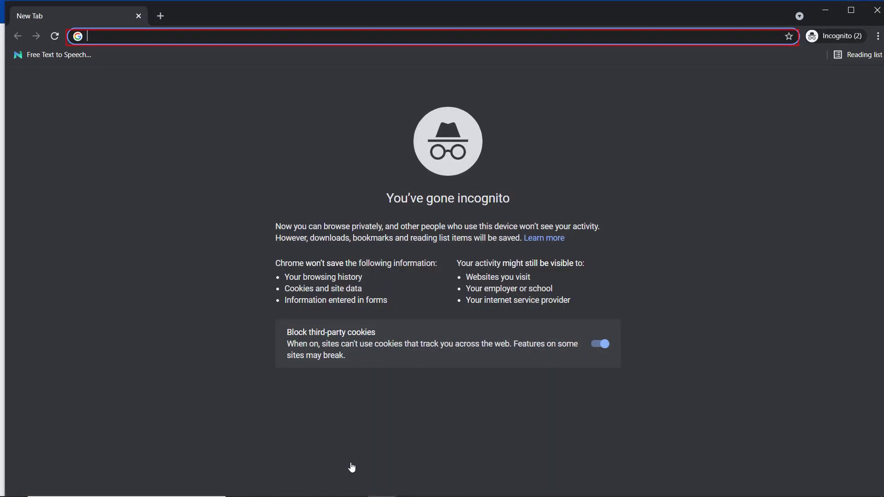
{"action": "key", "text": "ctrl+v"}
{"action": "key", "text": "Return"}
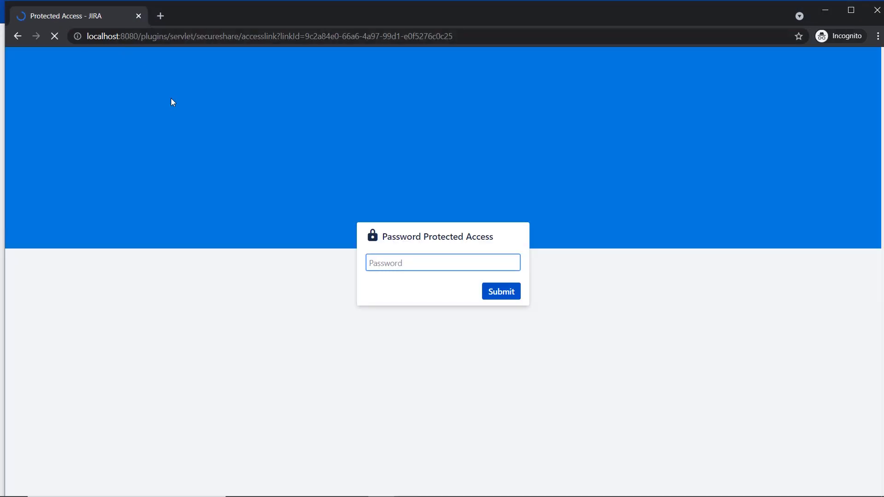
Copy the link's password from Jira and submit it to unlock the shared MIN-24 issue
{"action": "key", "text": "alt+Tab"}
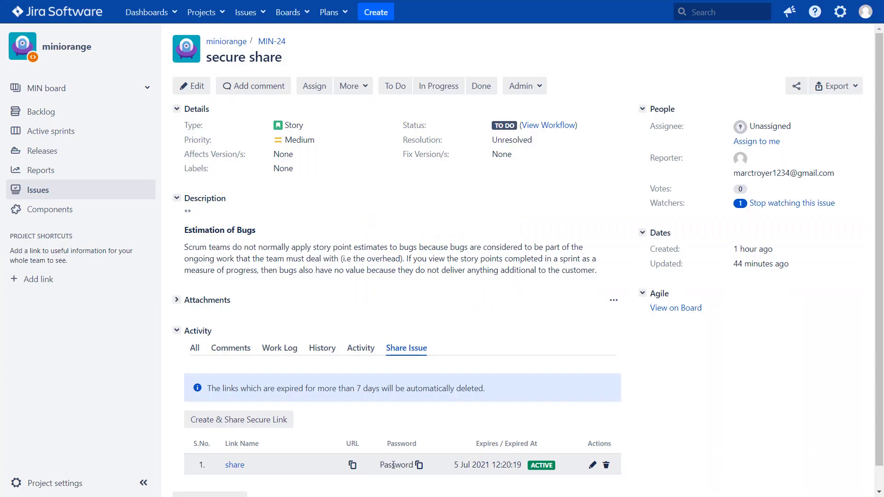
{"action": "left_click", "coordinate": [419, 465]}
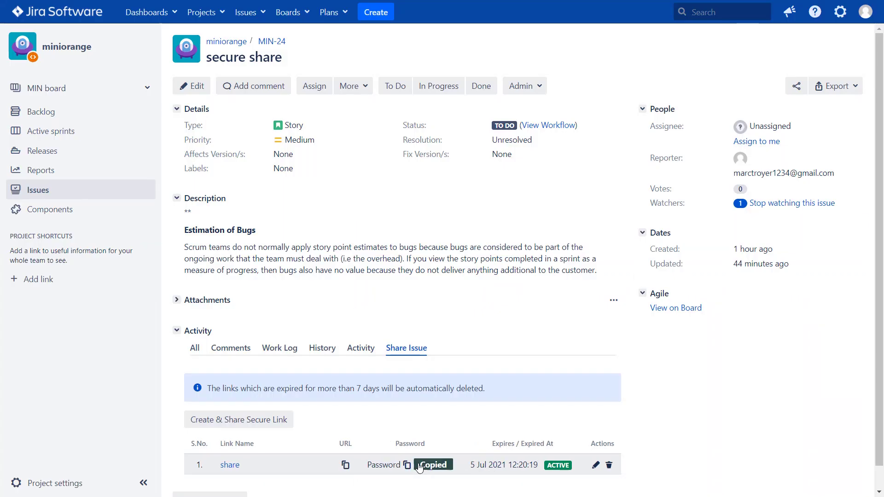
{"action": "key", "text": "alt+Tab"}
{"action": "key", "text": "ctrl+v"}
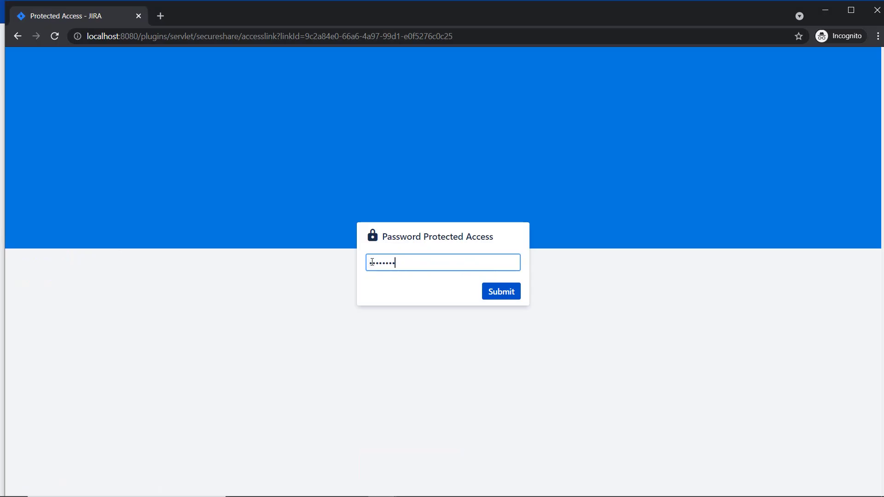
{"action": "left_click", "coordinate": [497, 292]}
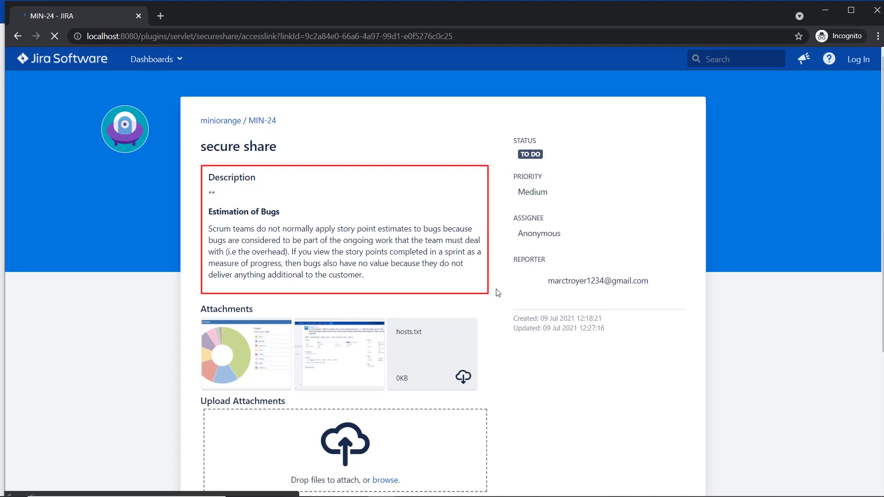
{"action": "scroll", "coordinate": [496, 296], "scroll_direction": "down", "scroll_amount": 4}
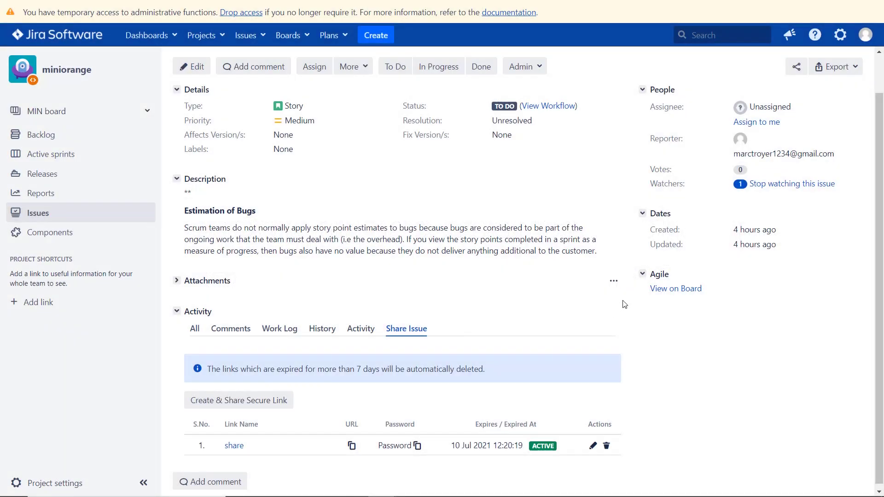
Go through Manage apps to the miniOrange Share Issue page listing all share links
{"action": "left_click", "coordinate": [841, 35]}
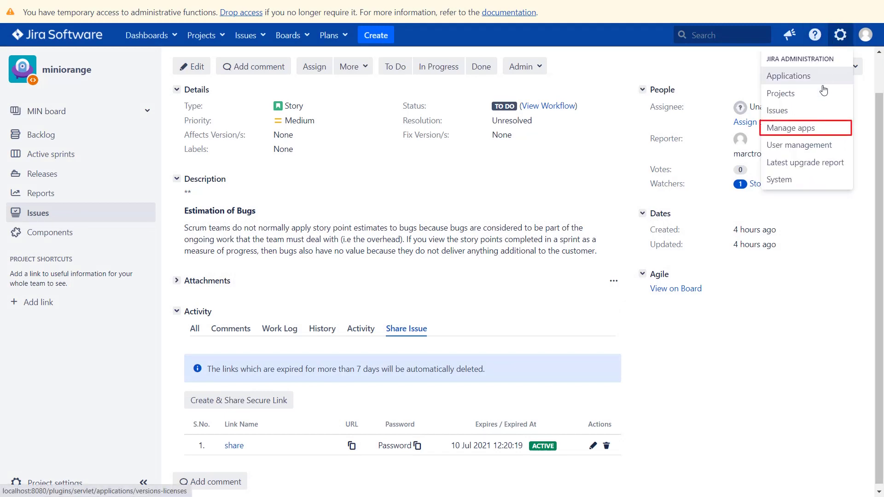
{"action": "left_click", "coordinate": [814, 130]}
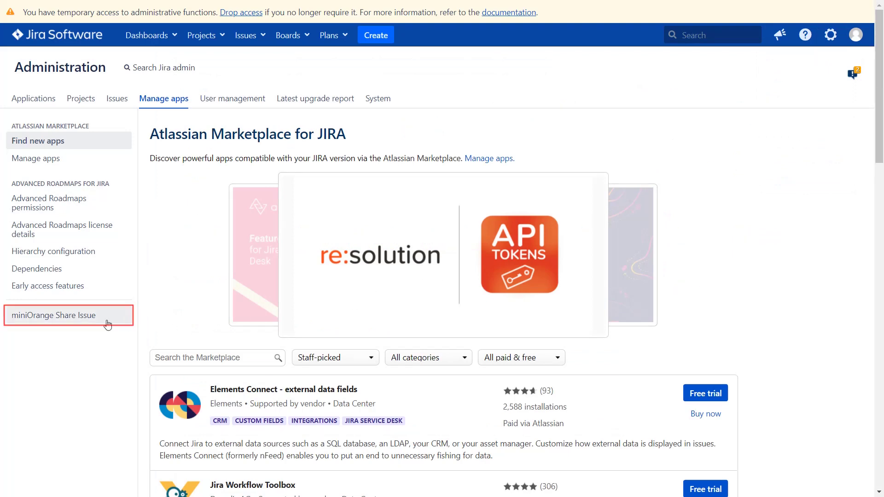
{"action": "left_click", "coordinate": [55, 315]}
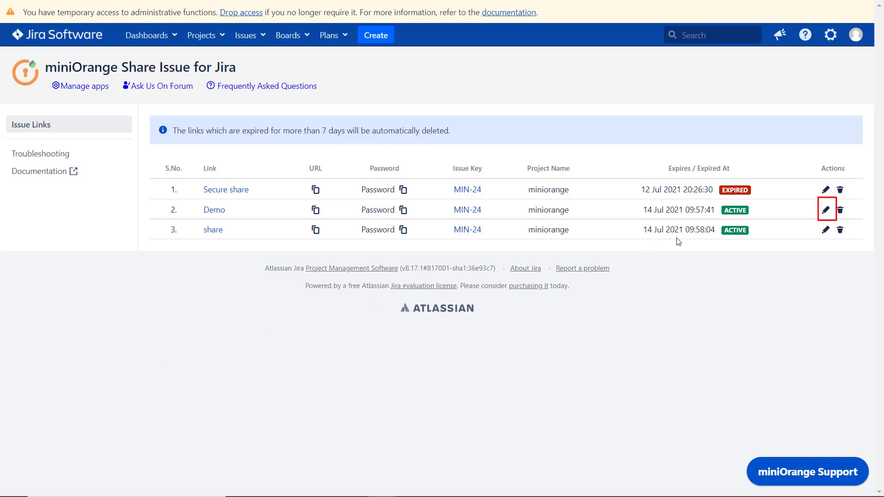
Edit the Demo link, switch it off and save, then copy its URL
{"action": "left_click", "coordinate": [826, 210]}
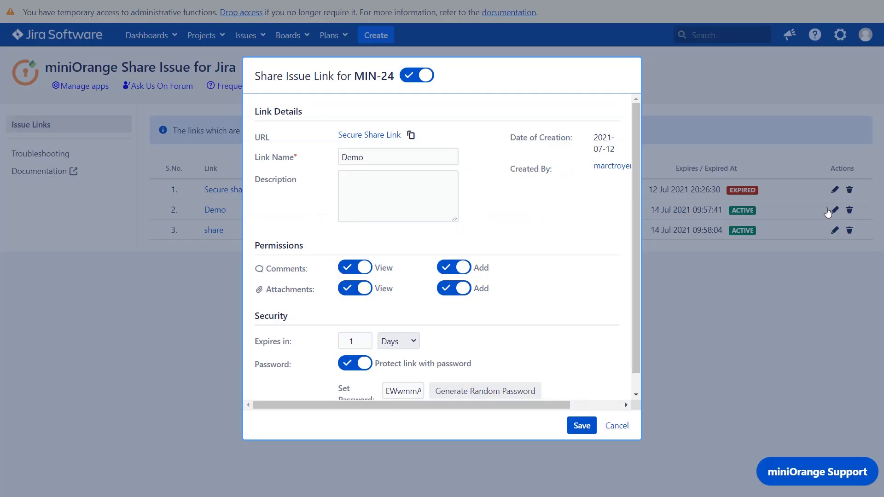
{"action": "left_click", "coordinate": [412, 77]}
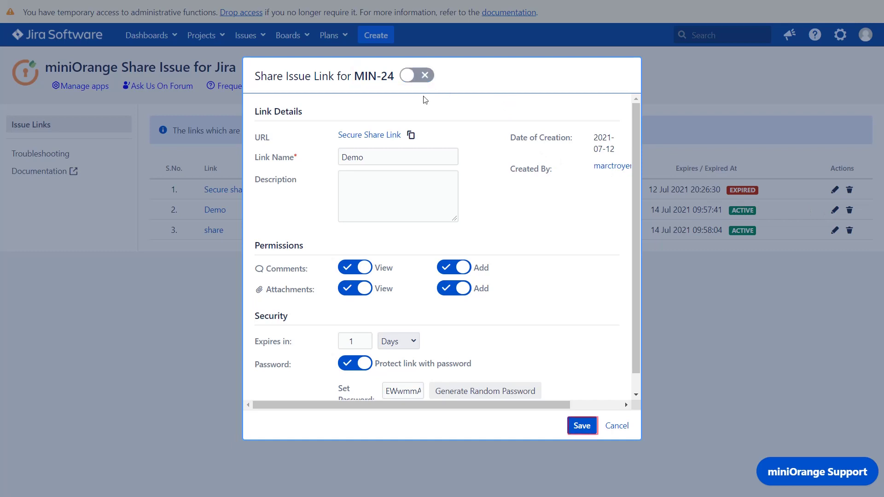
{"action": "left_click", "coordinate": [582, 426]}
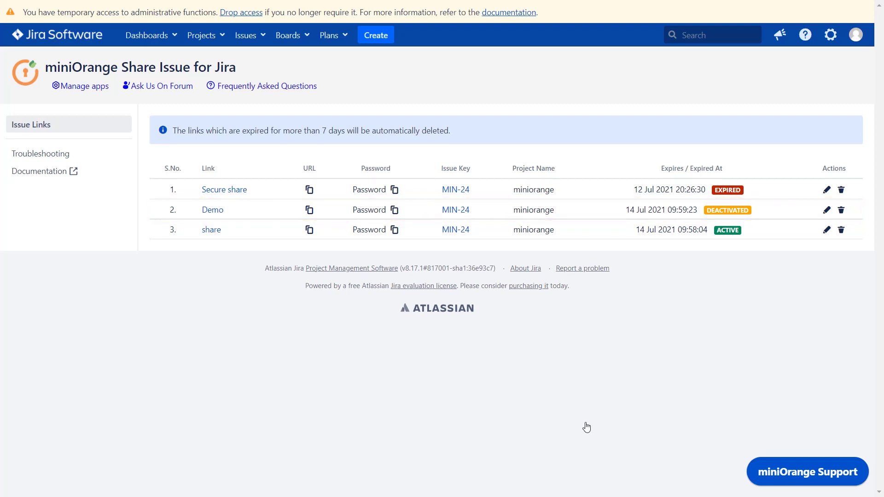
{"action": "left_click", "coordinate": [306, 210]}
Load the copied Demo link in a new incognito window to confirm it reports Link Deactivated
{"action": "key", "text": "ctrl+shift+n"}
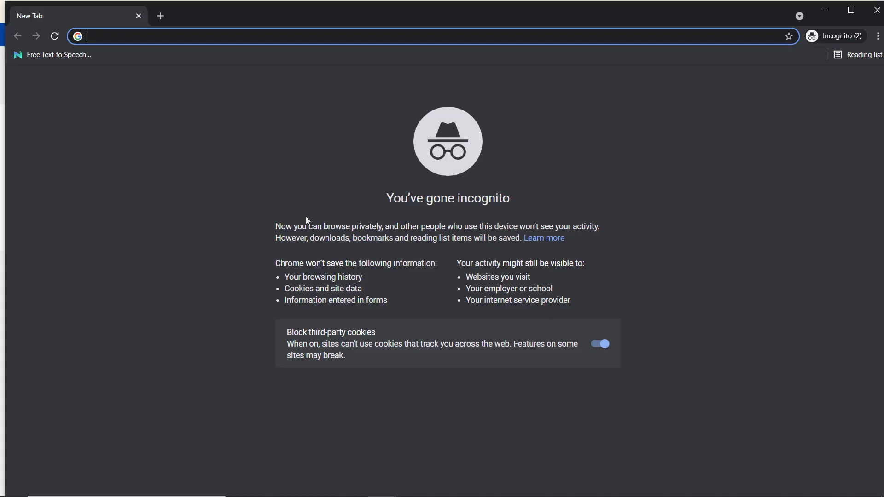
{"action": "key", "text": "ctrl+v"}
{"action": "key", "text": "Return"}
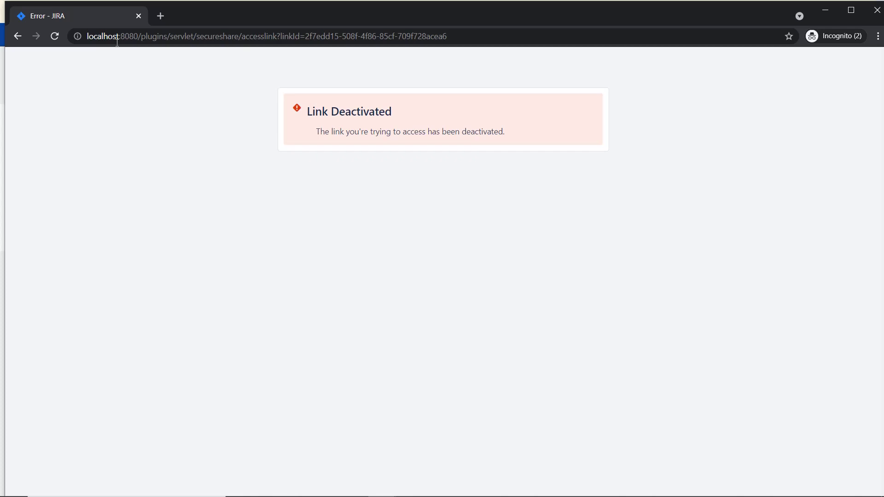